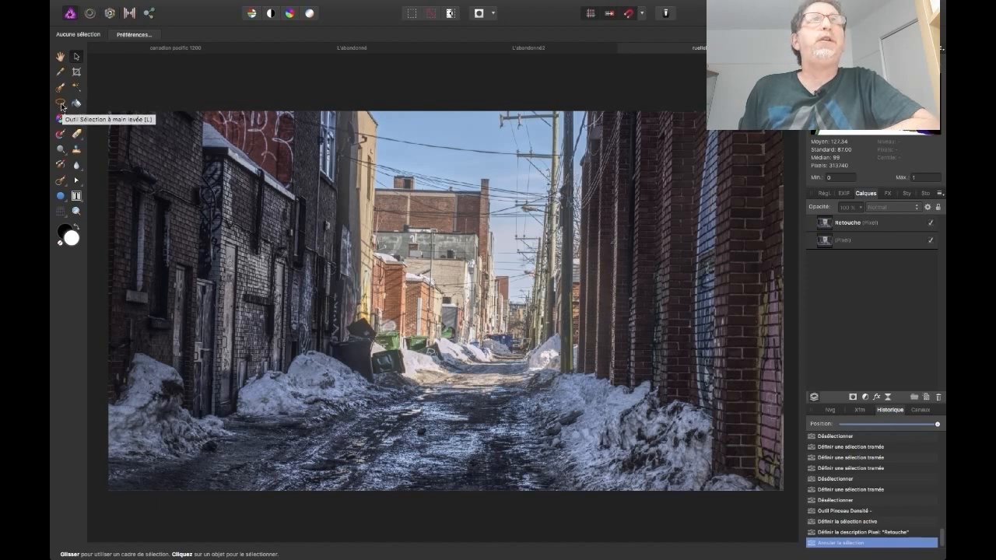
Outline the dark rock at the foot of the far-left snowbank with the freehand selection tool
{"action": "left_click", "coordinate": [60, 105]}
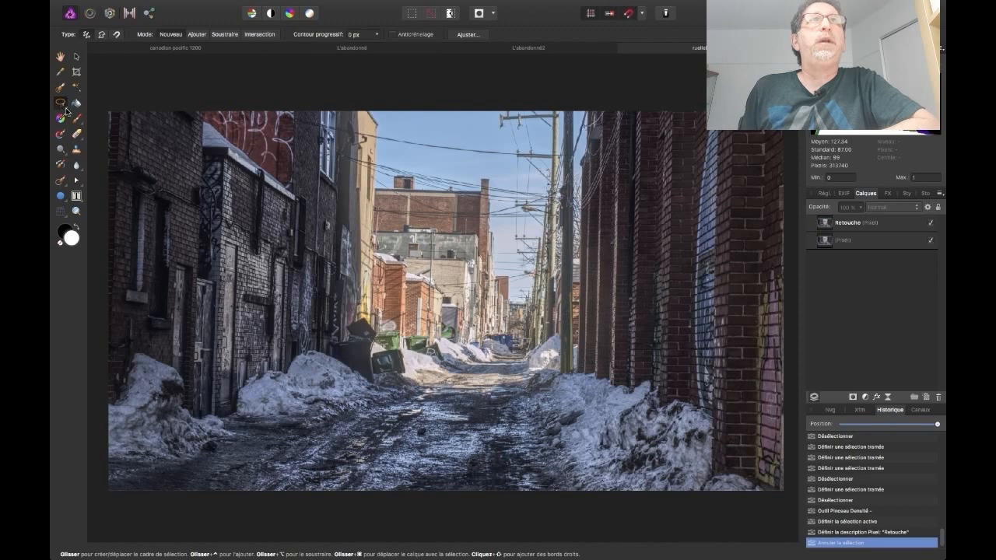
{"action": "left_click", "coordinate": [67, 113]}
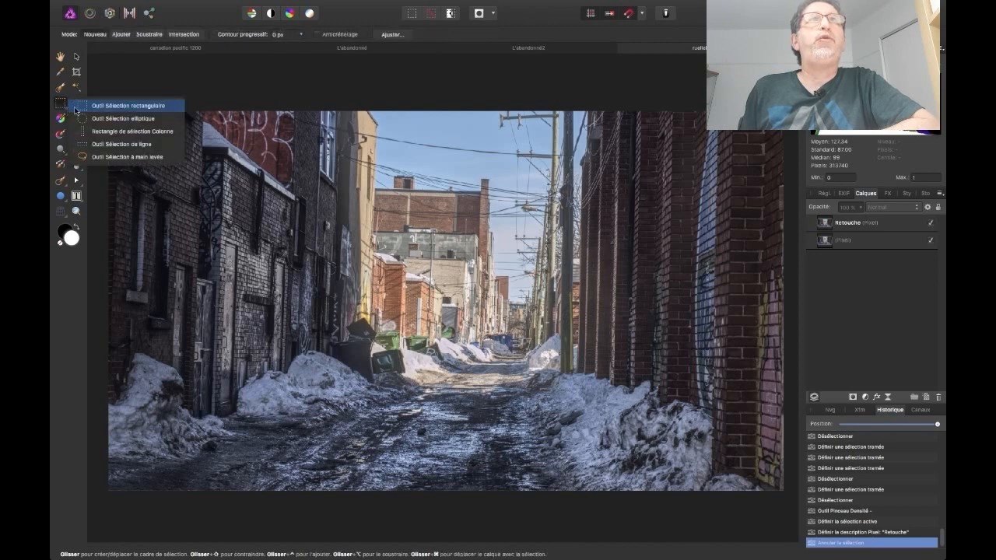
{"action": "left_click", "coordinate": [125, 157]}
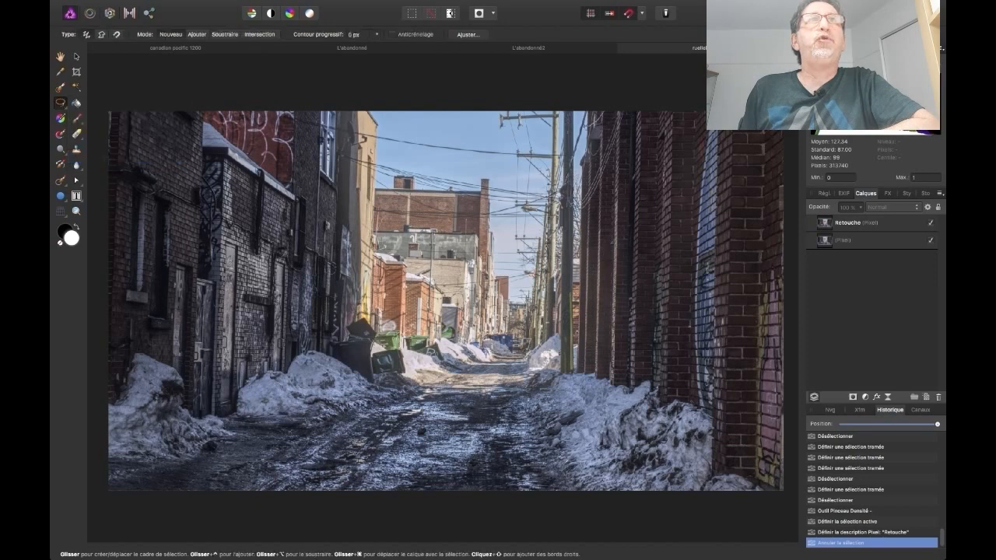
{"action": "key", "text": "h"}
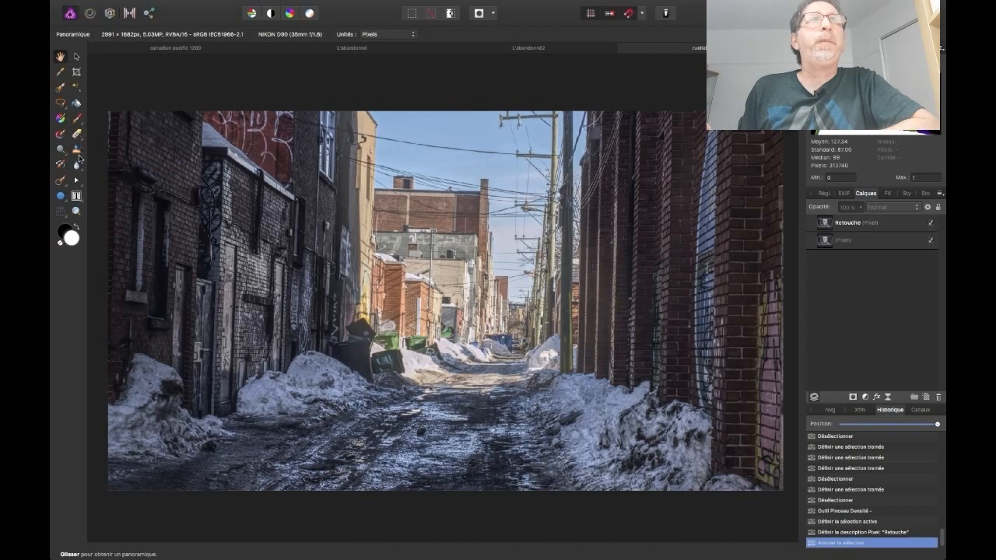
{"action": "left_click", "coordinate": [77, 211]}
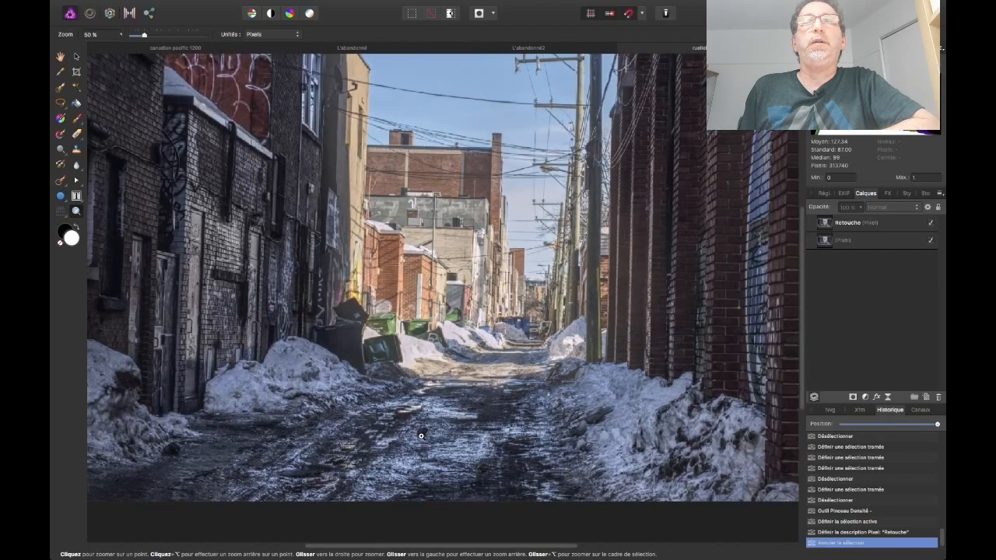
{"action": "left_click", "coordinate": [421, 435]}
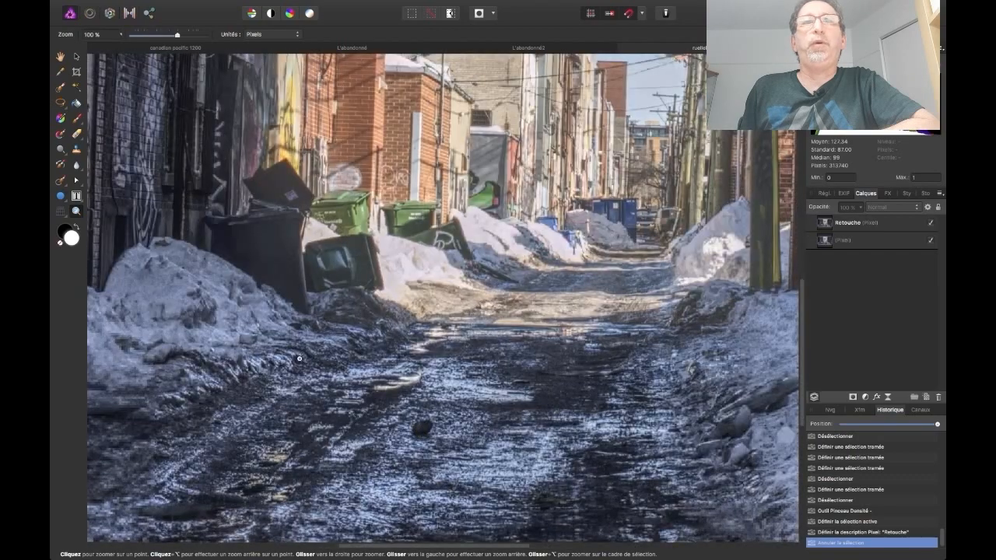
{"action": "left_click", "coordinate": [61, 59]}
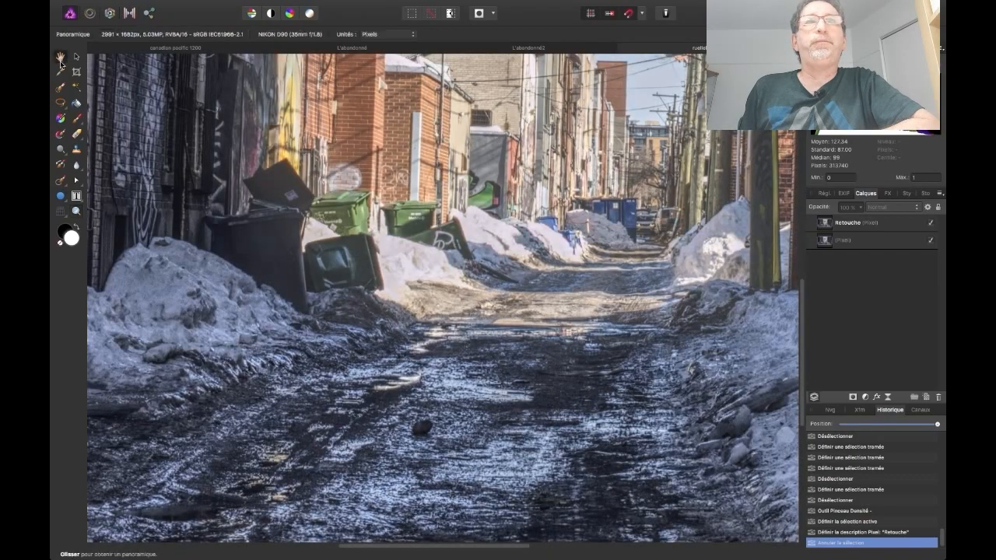
{"action": "left_click_drag", "start_coordinate": [279, 255], "coordinate": [446, 239]}
{"action": "left_click_drag", "start_coordinate": [314, 289], "coordinate": [420, 252]}
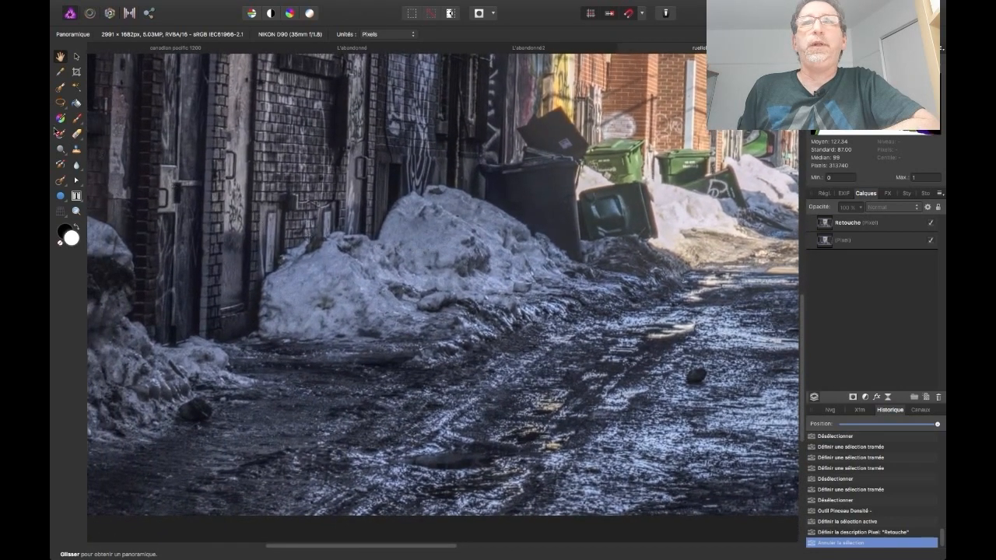
{"action": "left_click", "coordinate": [58, 104]}
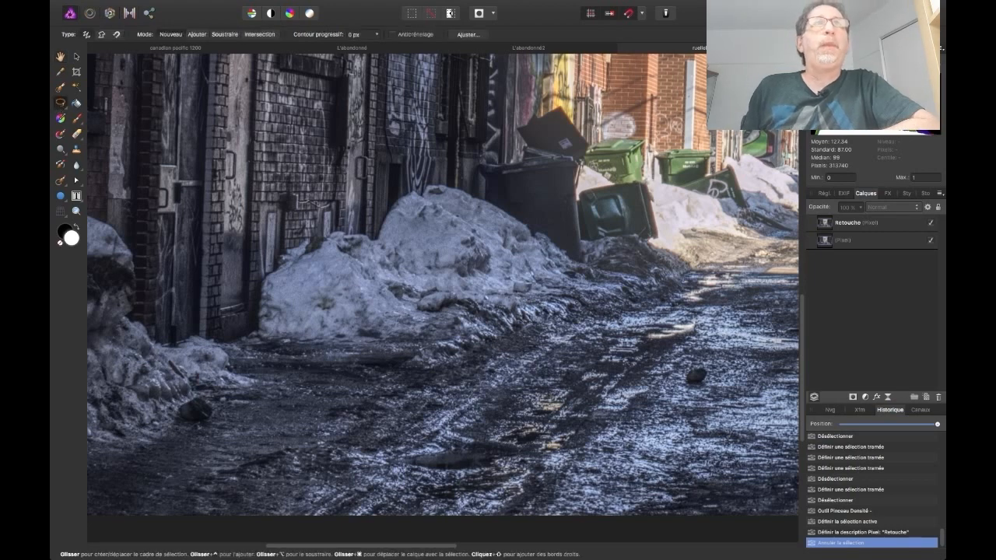
{"action": "mouse_move", "coordinate": [195, 387]}
{"action": "left_mouse_down"}
{"action": "mouse_move", "coordinate": [181, 397]}
{"action": "mouse_move", "coordinate": [198, 386]}
{"action": "mouse_move", "coordinate": [217, 393]}
{"action": "mouse_move", "coordinate": [221, 412]}
{"action": "mouse_move", "coordinate": [188, 432]}
{"action": "left_mouse_up"}
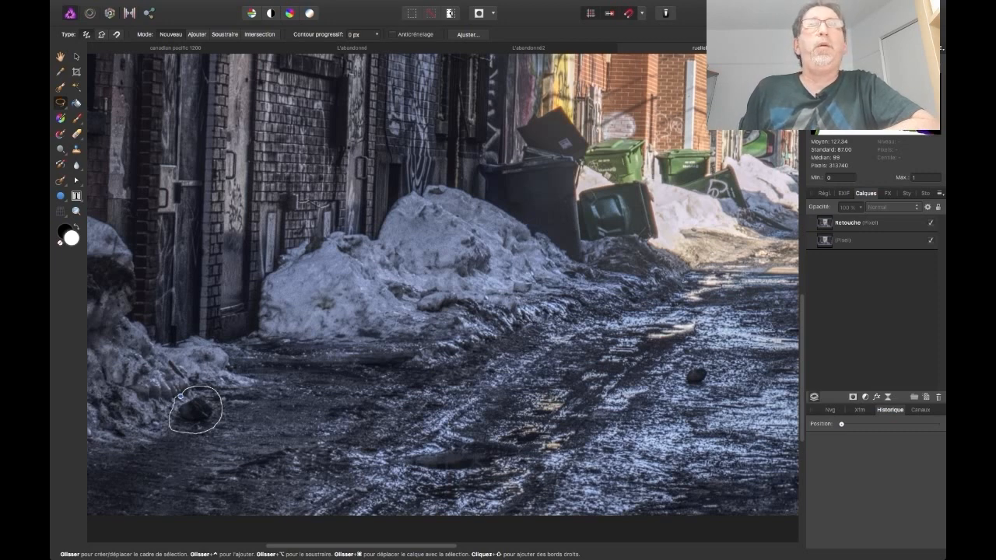
{"action": "left_click_drag", "start_coordinate": [179, 396], "coordinate": [180, 396]}
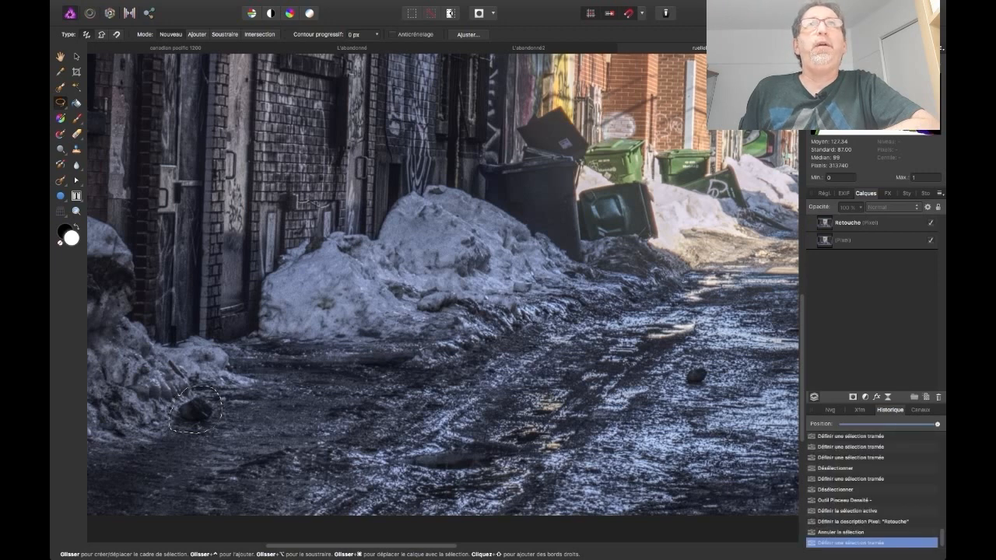
Inpaint the selected rock on the Retouche layer, and inpaint once more using a selection with a 3 px feather
{"action": "left_click", "coordinate": [860, 226]}
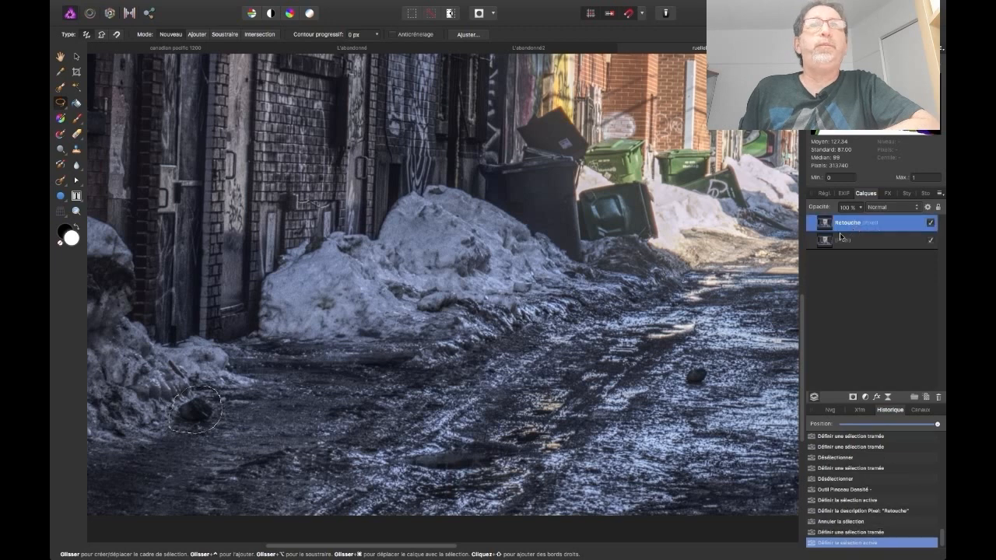
{"action": "left_click", "coordinate": [185, 5]}
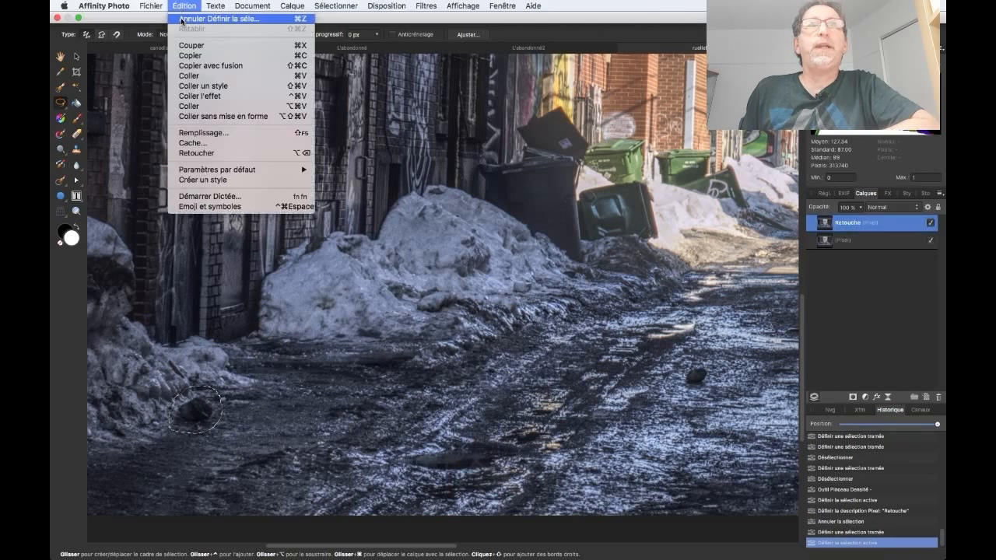
{"action": "left_click", "coordinate": [195, 154]}
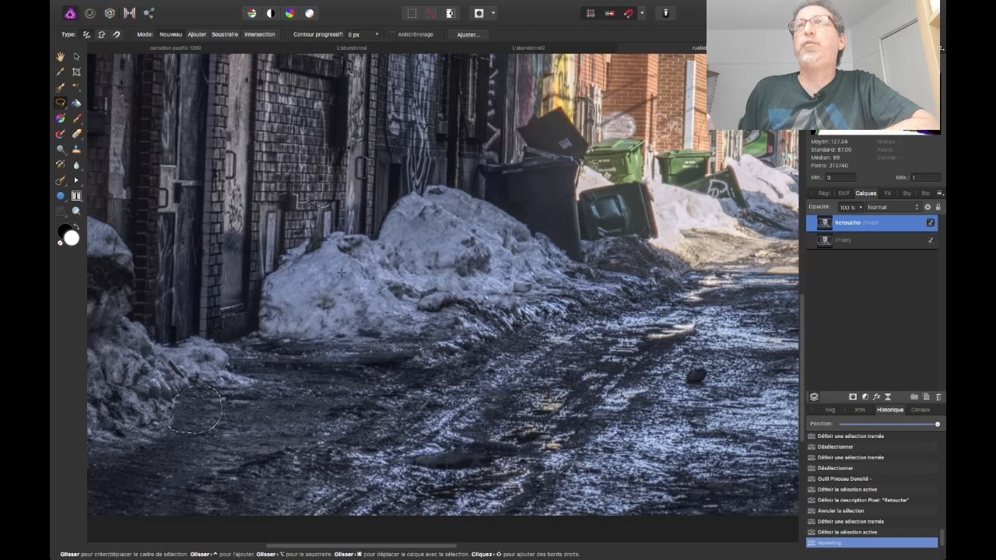
{"action": "left_click", "coordinate": [184, 6]}
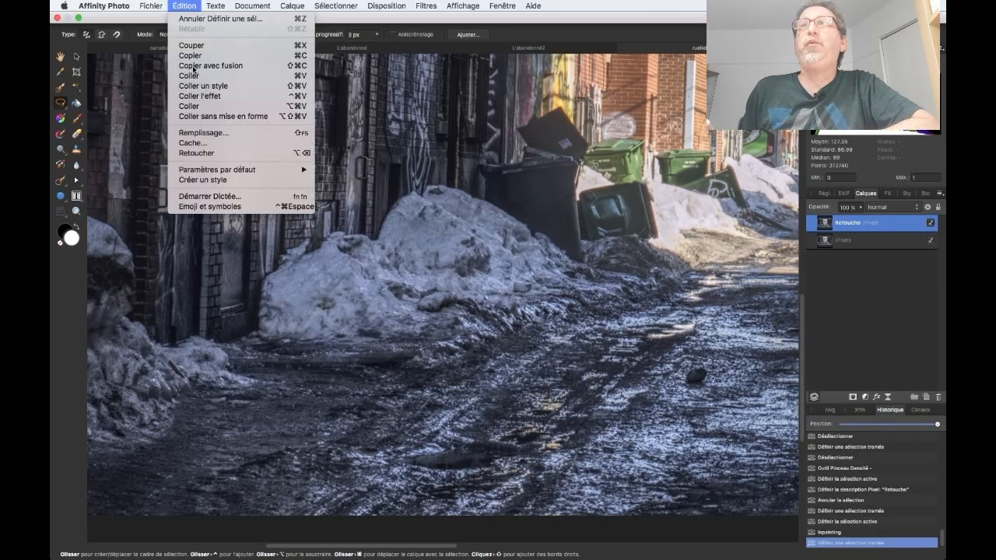
{"action": "left_click", "coordinate": [205, 156]}
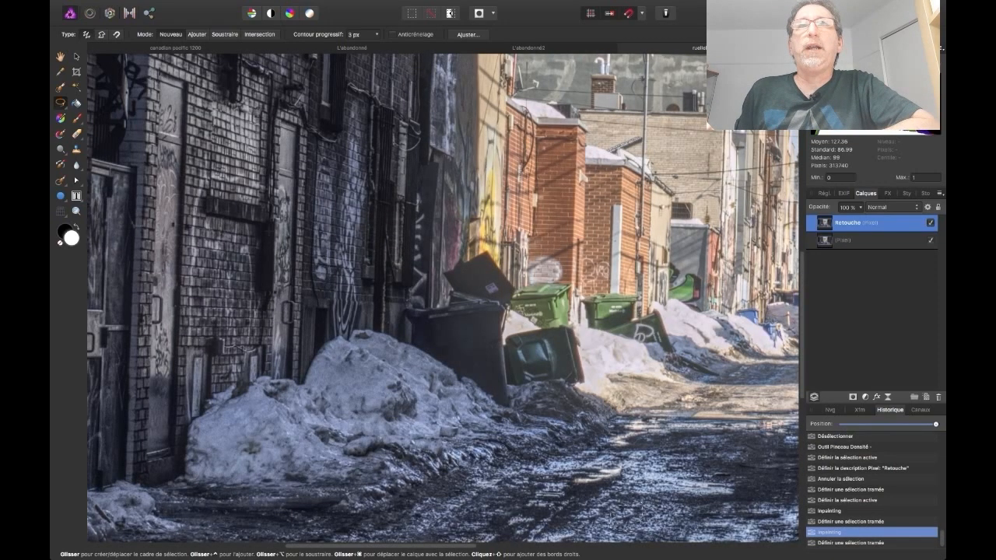
Select the raised lid above the large black bin freehand and remove it with inpainting
{"action": "mouse_move", "coordinate": [439, 268]}
{"action": "left_mouse_down"}
{"action": "mouse_move", "coordinate": [486, 247]}
{"action": "mouse_move", "coordinate": [514, 277]}
{"action": "mouse_move", "coordinate": [513, 308]}
{"action": "mouse_move", "coordinate": [460, 297]}
{"action": "mouse_move", "coordinate": [440, 266]}
{"action": "left_mouse_up"}
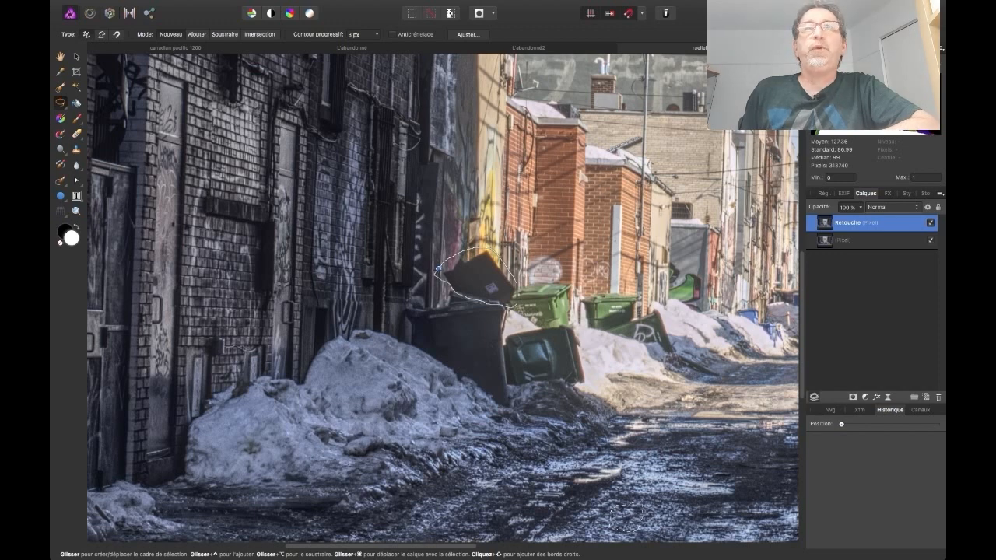
{"action": "mouse_move", "coordinate": [146, 4]}
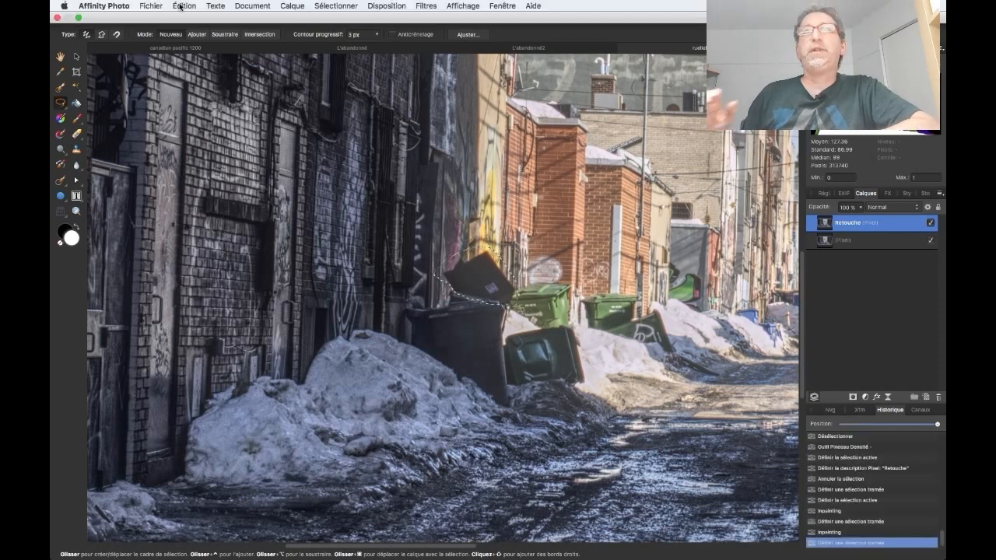
{"action": "left_click", "coordinate": [184, 5]}
{"action": "left_click", "coordinate": [199, 153]}
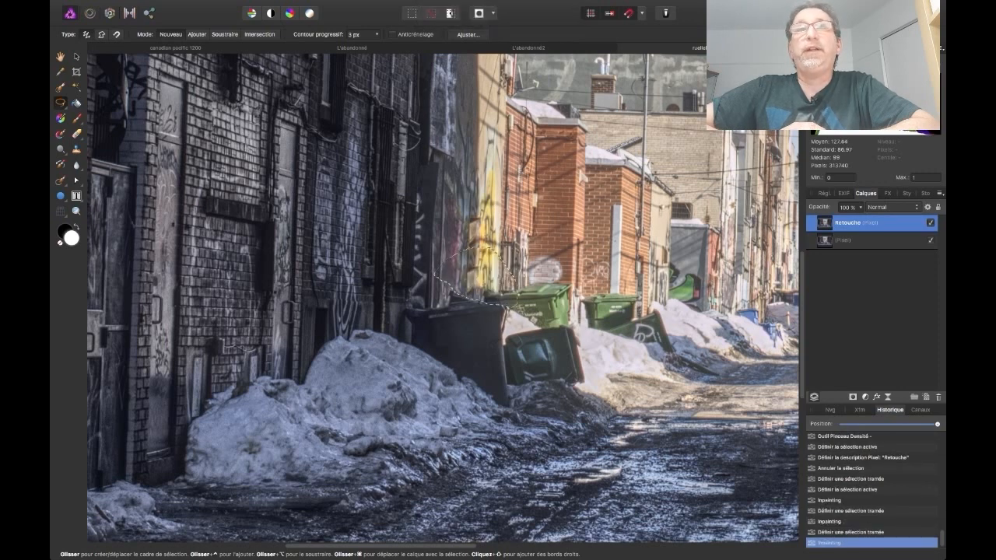
Select the large black bin behind the snowbank freehand, inpaint it and clear the selection
{"action": "left_click_drag", "start_coordinate": [406, 307], "coordinate": [432, 304]}
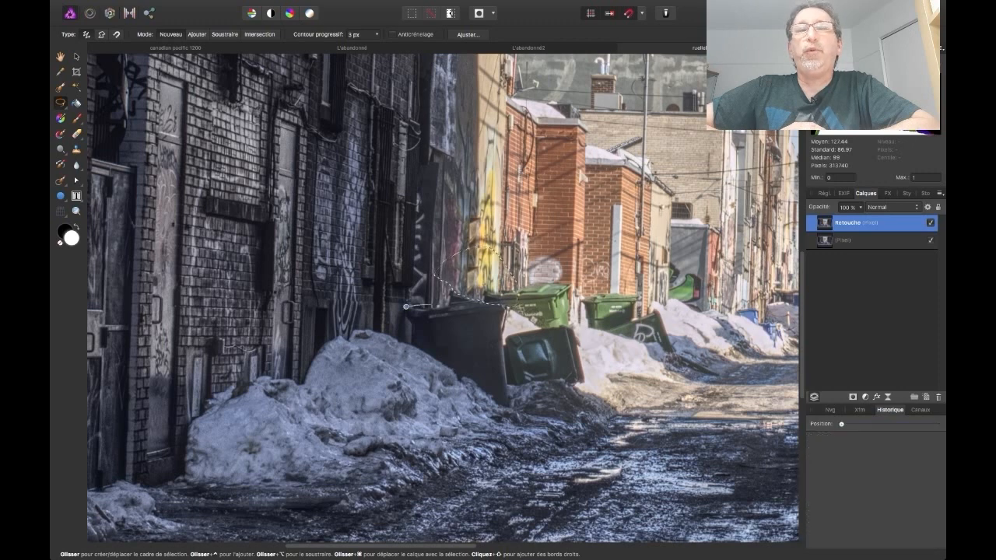
{"action": "mouse_move", "coordinate": [506, 309]}
{"action": "left_mouse_down"}
{"action": "mouse_move", "coordinate": [509, 401]}
{"action": "mouse_move", "coordinate": [463, 390]}
{"action": "mouse_move", "coordinate": [404, 311]}
{"action": "left_mouse_up"}
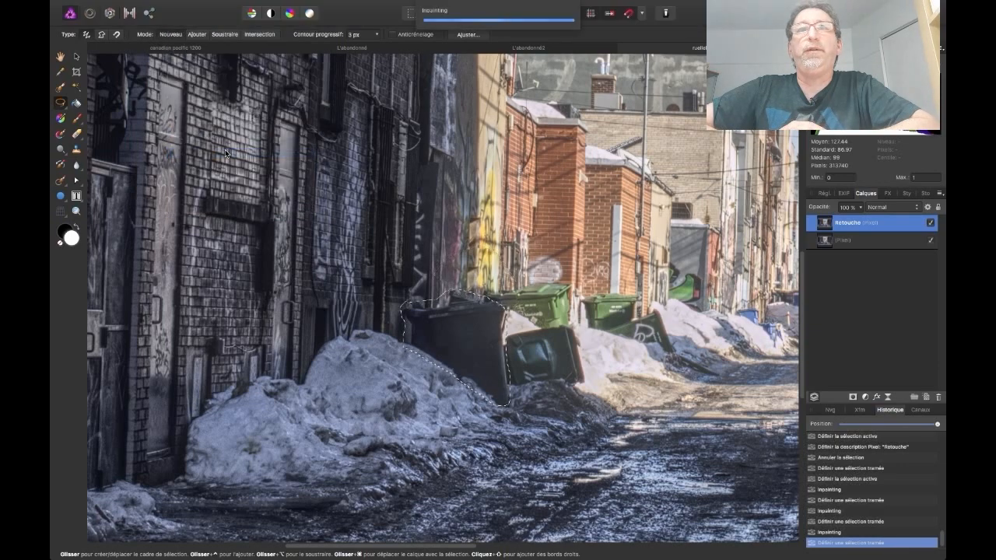
{"action": "left_click", "coordinate": [184, 5]}
{"action": "left_click", "coordinate": [207, 167]}
{"action": "left_click", "coordinate": [336, 5]}
{"action": "left_click", "coordinate": [342, 28]}
Outline the remaining patch where the large black bin stood, inpaint it twice and clear the selection
{"action": "mouse_move", "coordinate": [460, 334]}
{"action": "left_mouse_down"}
{"action": "mouse_move", "coordinate": [494, 386]}
{"action": "mouse_move", "coordinate": [458, 336]}
{"action": "left_mouse_up"}
{"action": "left_click", "coordinate": [185, 5]}
{"action": "left_click", "coordinate": [206, 168]}
{"action": "left_click", "coordinate": [184, 6]}
{"action": "left_click", "coordinate": [207, 168]}
{"action": "left_click", "coordinate": [336, 5]}
{"action": "left_click", "coordinate": [342, 28]}
Outline the tipped black bin and its duplicate beside the snowbank freehand and inpaint them
{"action": "mouse_move", "coordinate": [489, 325]}
{"action": "left_mouse_down"}
{"action": "mouse_move", "coordinate": [518, 323]}
{"action": "mouse_move", "coordinate": [586, 371]}
{"action": "mouse_move", "coordinate": [486, 385]}
{"action": "mouse_move", "coordinate": [486, 325]}
{"action": "left_mouse_up"}
{"action": "left_click", "coordinate": [179, 7]}
{"action": "left_click", "coordinate": [196, 152]}
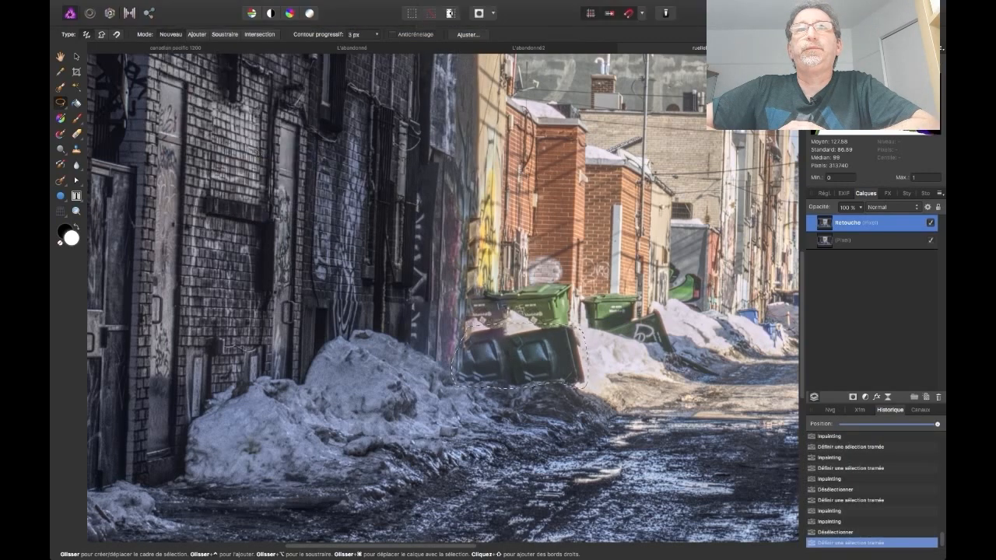
{"action": "left_click", "coordinate": [179, 7]}
{"action": "left_click", "coordinate": [196, 148]}
{"action": "left_click", "coordinate": [251, 7]}
{"action": "left_click", "coordinate": [204, 151]}
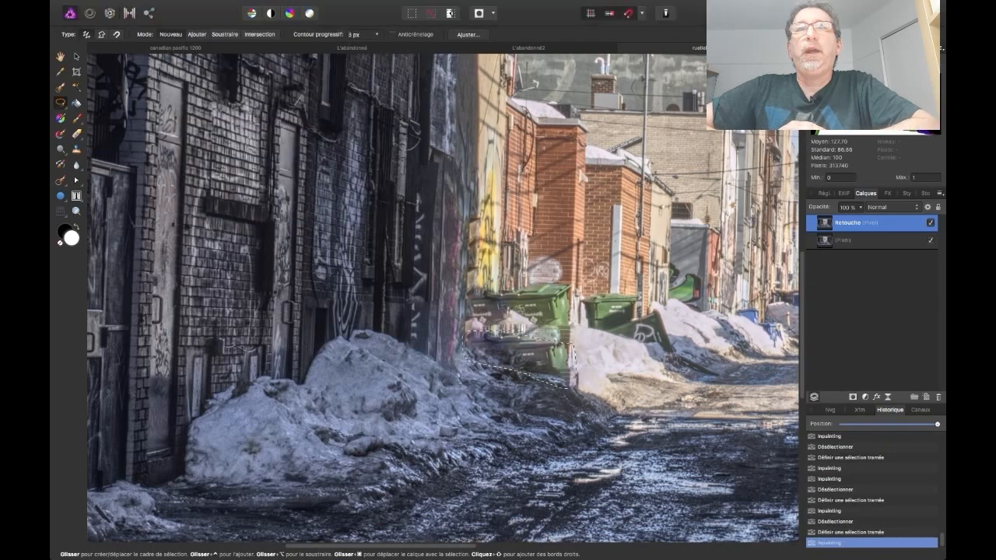
Outline the green bin against the brick wall freehand, inpaint it and deselect
{"action": "mouse_move", "coordinate": [469, 288]}
{"action": "left_mouse_down"}
{"action": "mouse_move", "coordinate": [555, 278]}
{"action": "mouse_move", "coordinate": [467, 296]}
{"action": "left_mouse_up"}
{"action": "left_click", "coordinate": [181, 7]}
{"action": "left_click", "coordinate": [199, 150]}
{"action": "key", "text": "super+d"}
Select the bin remnants at the foot of the nearest brick wall, inpaint them and deselect
{"action": "mouse_move", "coordinate": [575, 347]}
{"action": "left_mouse_down"}
{"action": "mouse_move", "coordinate": [550, 378]}
{"action": "mouse_move", "coordinate": [570, 343]}
{"action": "mouse_move", "coordinate": [567, 375]}
{"action": "left_mouse_up"}
{"action": "left_click", "coordinate": [180, 7]}
{"action": "left_click", "coordinate": [198, 152]}
{"action": "key", "text": "super+d"}
{"action": "left_click", "coordinate": [182, 6]}
{"action": "left_click", "coordinate": [198, 153]}
{"action": "key", "text": "super+d"}
Outline the green bin and the tipped graffiti-covered bin by the second brick building, inpaint them and deselect
{"action": "mouse_move", "coordinate": [583, 327]}
{"action": "left_mouse_down"}
{"action": "mouse_move", "coordinate": [627, 293]}
{"action": "mouse_move", "coordinate": [675, 337]}
{"action": "mouse_move", "coordinate": [589, 335]}
{"action": "left_mouse_up"}
{"action": "left_click", "coordinate": [186, 7]}
{"action": "left_click", "coordinate": [199, 152]}
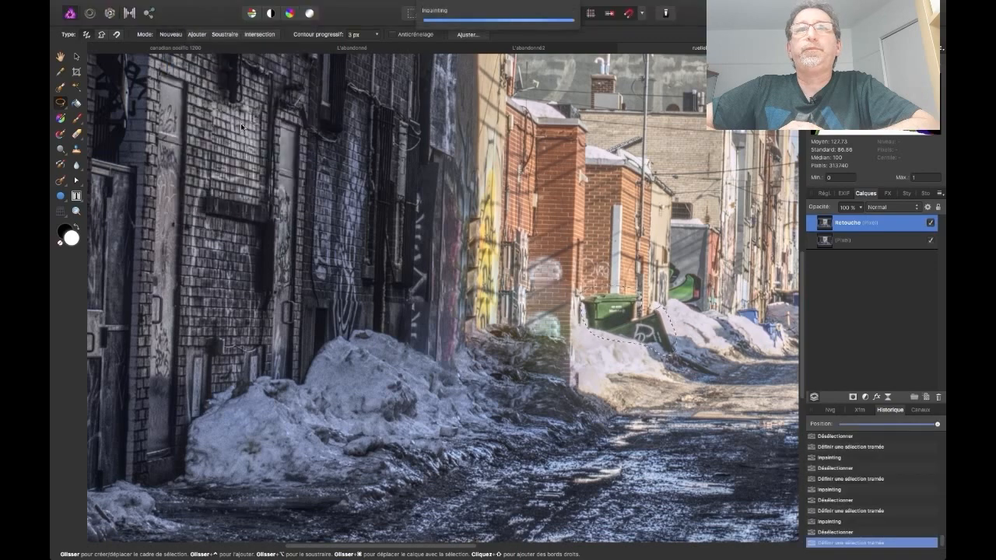
{"action": "key", "text": "super+d"}
Select the leftover patch above the snow by the second brick building, inpaint it and deselect
{"action": "left_click_drag", "start_coordinate": [595, 312], "coordinate": [589, 307]}
{"action": "key", "text": "alt+BackSpace"}
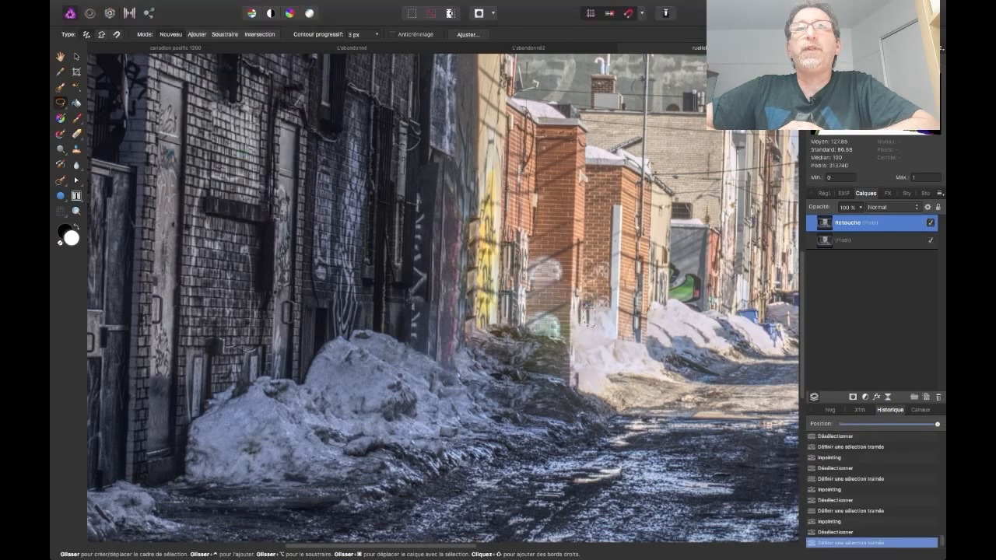
{"action": "key", "text": "space"}
{"action": "mouse_move", "coordinate": [732, 308]}
{"action": "left_mouse_down"}
{"action": "mouse_move", "coordinate": [513, 334]}
{"action": "mouse_move", "coordinate": [534, 337]}
{"action": "mouse_move", "coordinate": [517, 341]}
{"action": "left_mouse_up"}
{"action": "left_click", "coordinate": [185, 6]}
{"action": "left_click", "coordinate": [185, 154]}
{"action": "key", "text": "super+d"}
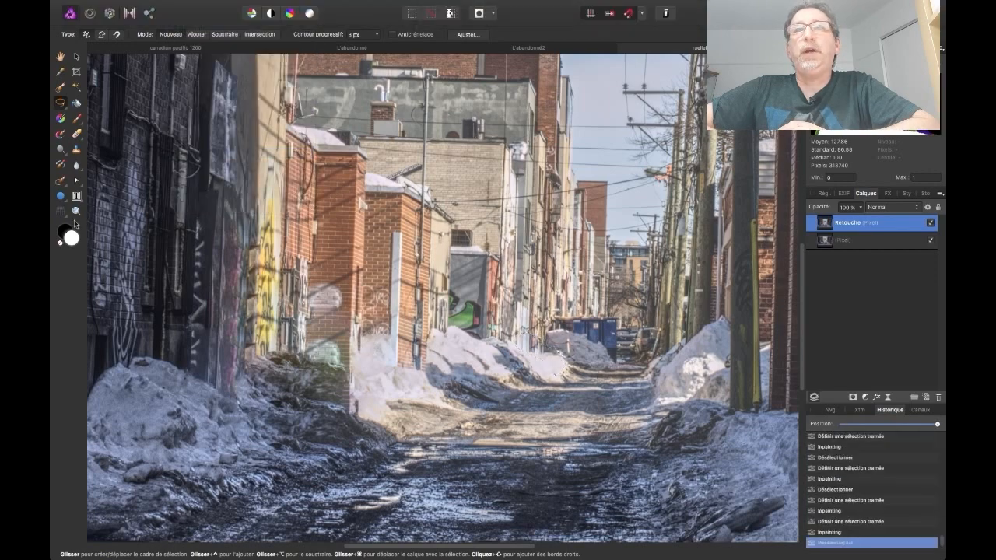
Try to remove all the blue containers at the end of the alley with one freehand selection and inpainting
{"action": "left_click", "coordinate": [76, 211]}
{"action": "left_click", "coordinate": [590, 342]}
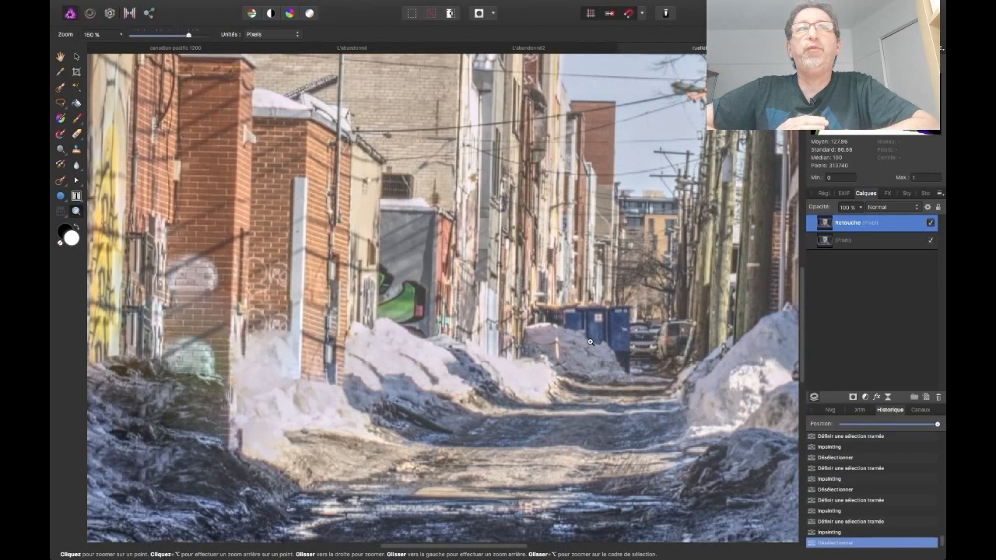
{"action": "left_click", "coordinate": [590, 341]}
{"action": "left_click", "coordinate": [590, 342]}
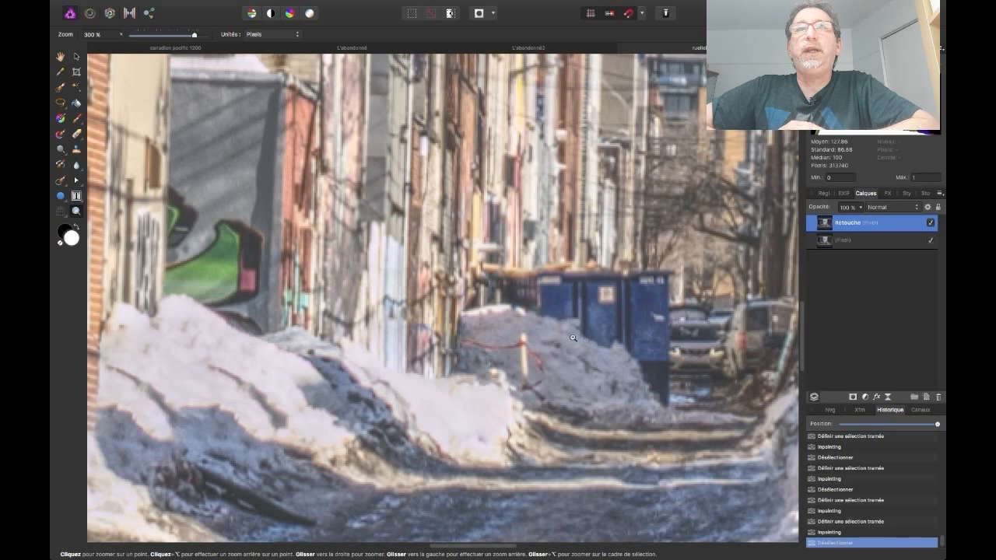
{"action": "left_click", "coordinate": [61, 102]}
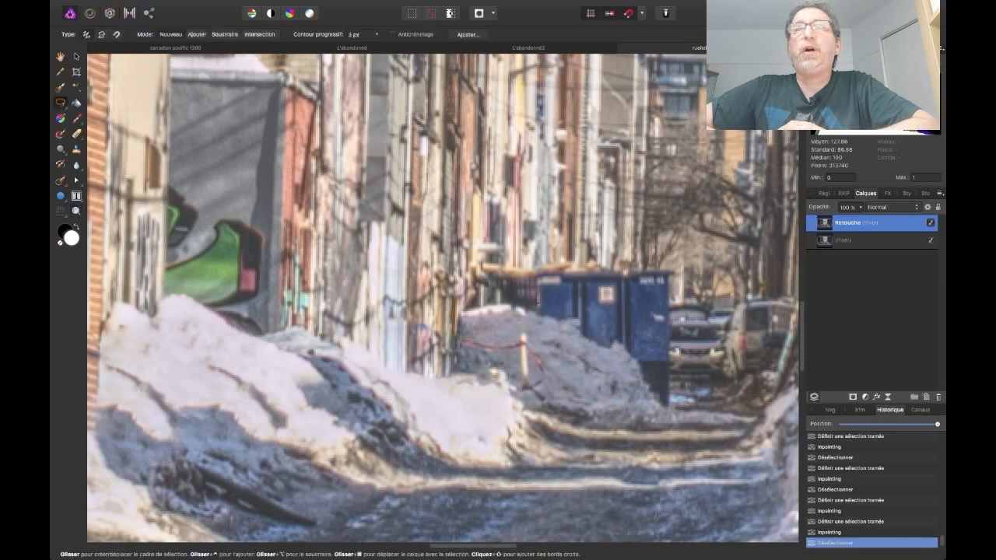
{"action": "mouse_move", "coordinate": [535, 302]}
{"action": "left_mouse_down"}
{"action": "mouse_move", "coordinate": [547, 264]}
{"action": "mouse_move", "coordinate": [673, 267]}
{"action": "mouse_move", "coordinate": [682, 323]}
{"action": "mouse_move", "coordinate": [668, 407]}
{"action": "mouse_move", "coordinate": [648, 396]}
{"action": "mouse_move", "coordinate": [637, 364]}
{"action": "mouse_move", "coordinate": [570, 340]}
{"action": "mouse_move", "coordinate": [535, 306]}
{"action": "left_mouse_up"}
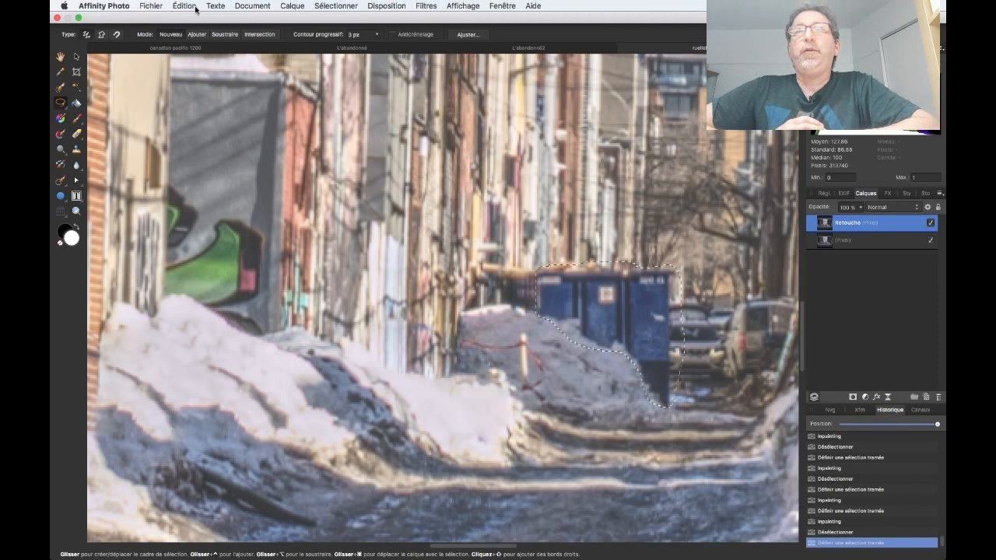
{"action": "left_click", "coordinate": [185, 6]}
{"action": "left_click", "coordinate": [200, 153]}
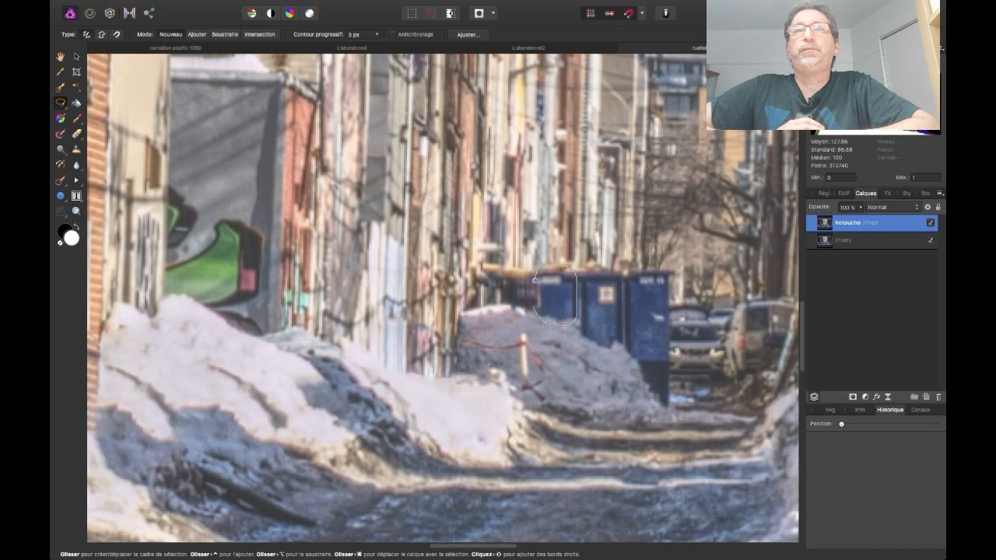
Outline only the leftmost blue container freehand, inpaint it and clear the selection
{"action": "left_click_drag", "start_coordinate": [535, 279], "coordinate": [536, 278]}
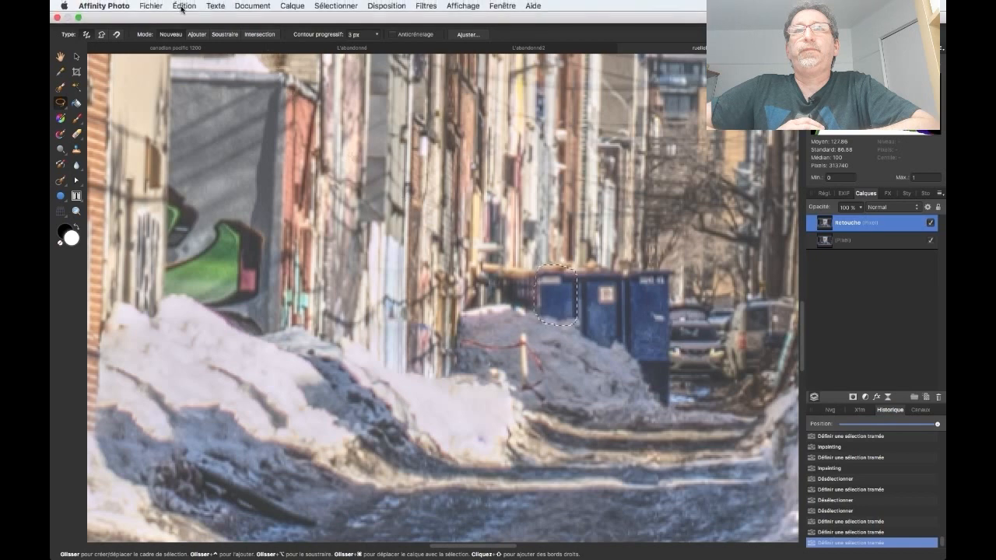
{"action": "left_click", "coordinate": [182, 6]}
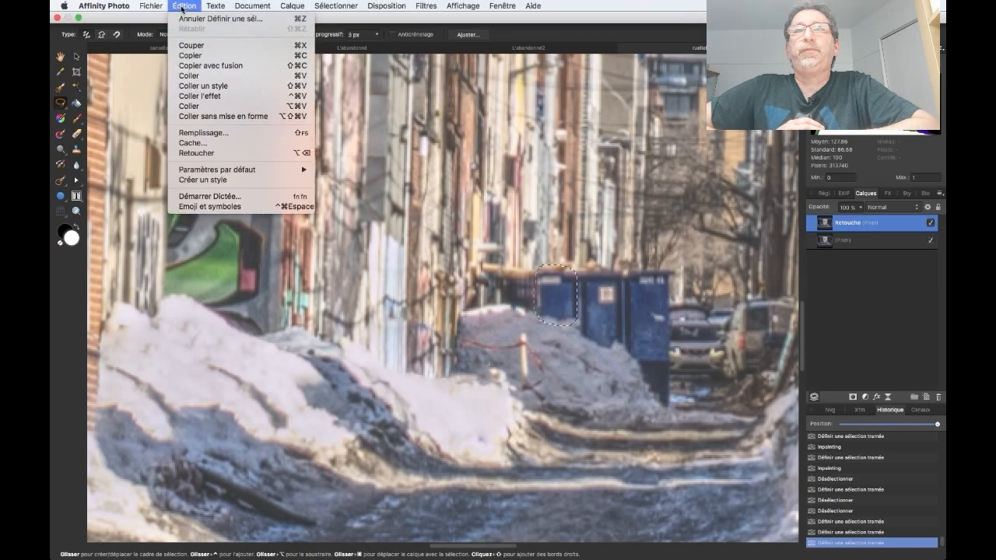
{"action": "left_click", "coordinate": [211, 155]}
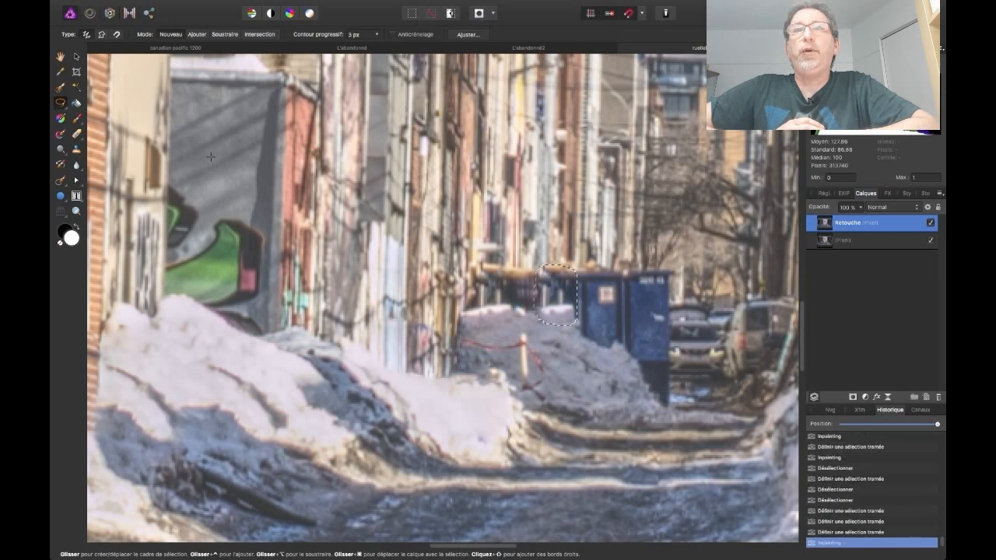
{"action": "key", "text": "super+d"}
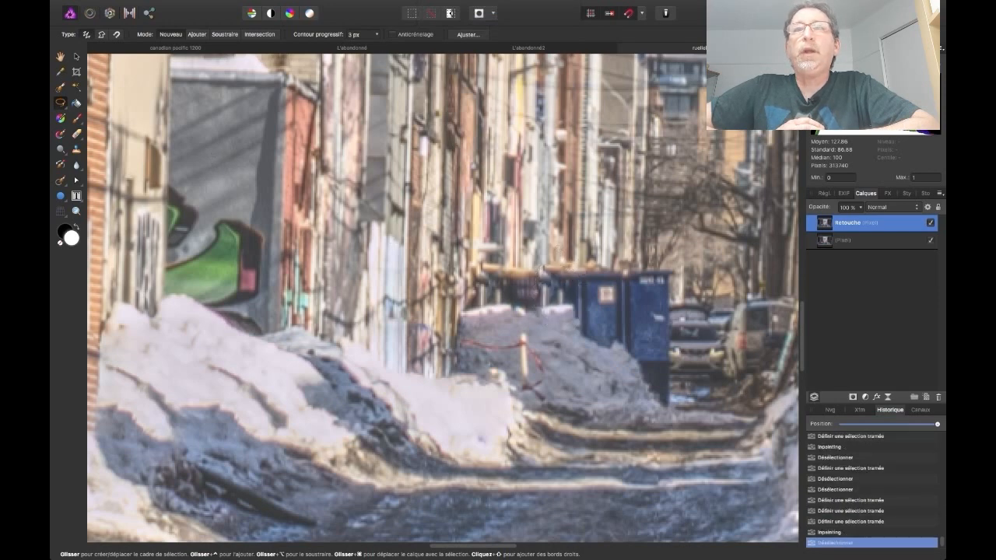
Outline the middle blue container at the end of the alley freehand, inpaint it and deselect
{"action": "mouse_move", "coordinate": [574, 315]}
{"action": "left_mouse_down"}
{"action": "mouse_move", "coordinate": [572, 291]}
{"action": "mouse_move", "coordinate": [593, 273]}
{"action": "mouse_move", "coordinate": [625, 273]}
{"action": "left_mouse_up"}
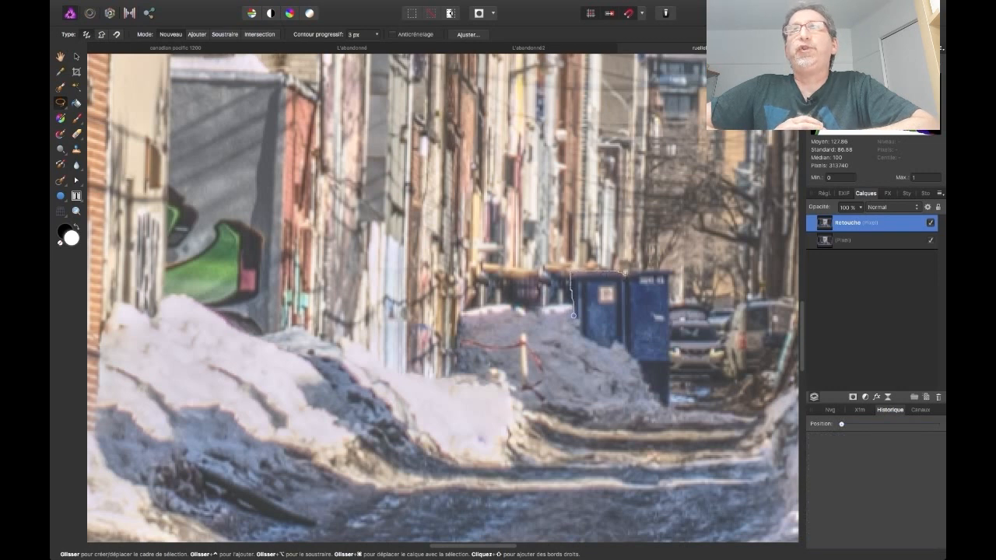
{"action": "mouse_move", "coordinate": [620, 343]}
{"action": "left_mouse_down"}
{"action": "mouse_move", "coordinate": [606, 354]}
{"action": "mouse_move", "coordinate": [582, 347]}
{"action": "mouse_move", "coordinate": [573, 316]}
{"action": "left_mouse_up"}
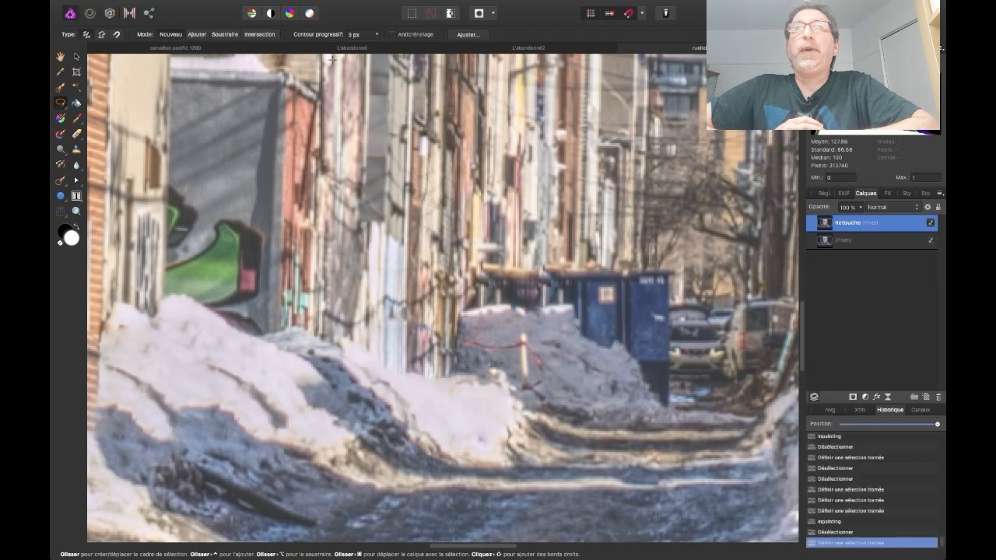
{"action": "left_click", "coordinate": [184, 6]}
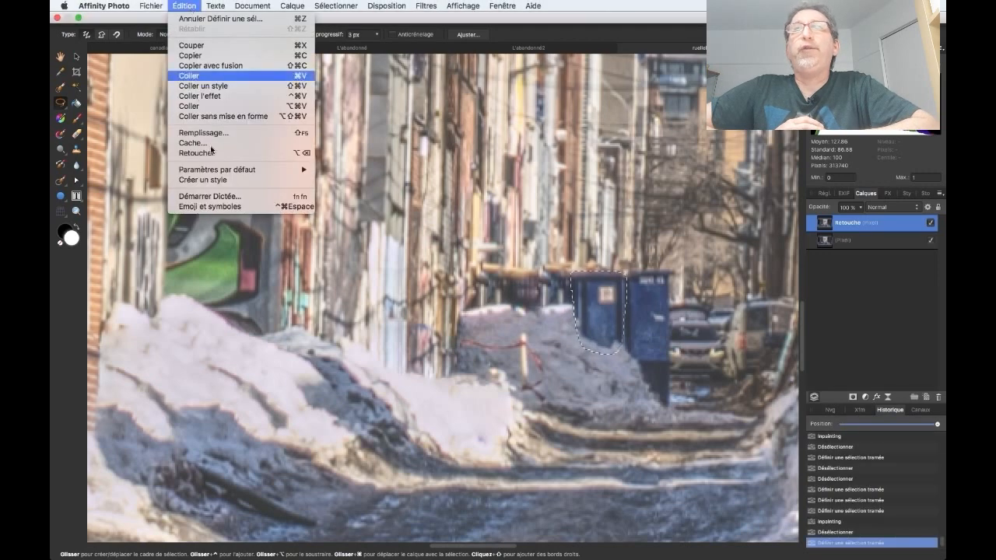
{"action": "left_click", "coordinate": [265, 151]}
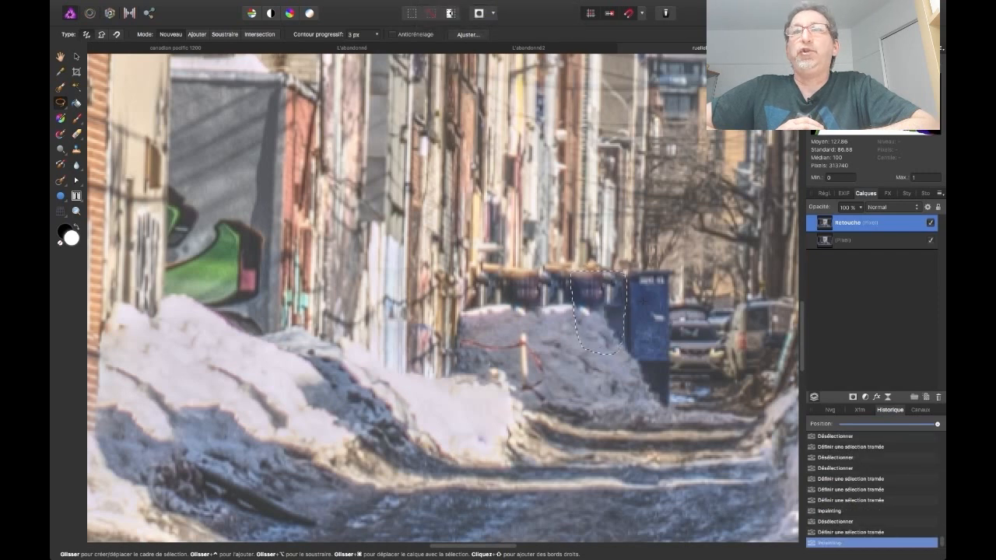
{"action": "key", "text": "super+d"}
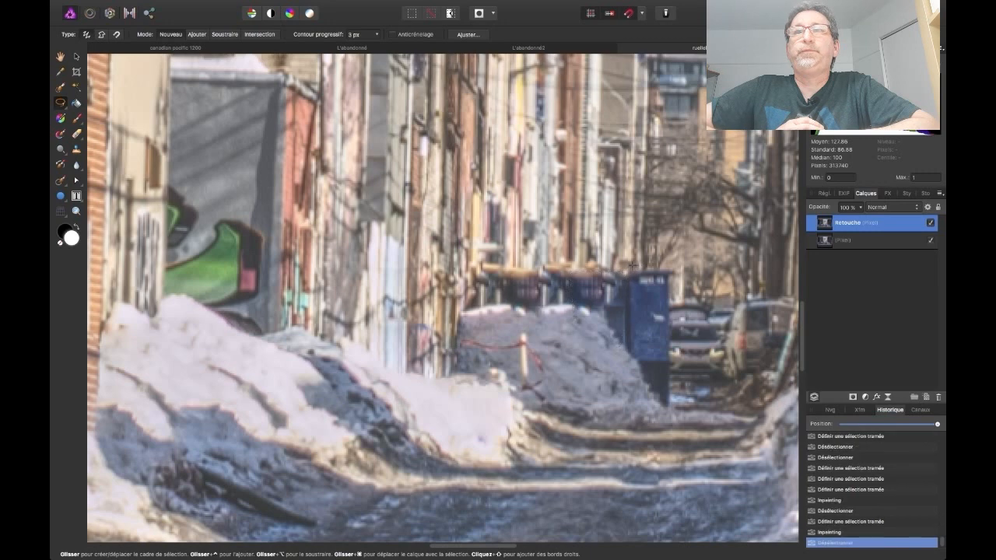
Outline the rightmost blue container beside the parked cars freehand, down to the snow, and inpaint it
{"action": "left_click", "coordinate": [625, 271]}
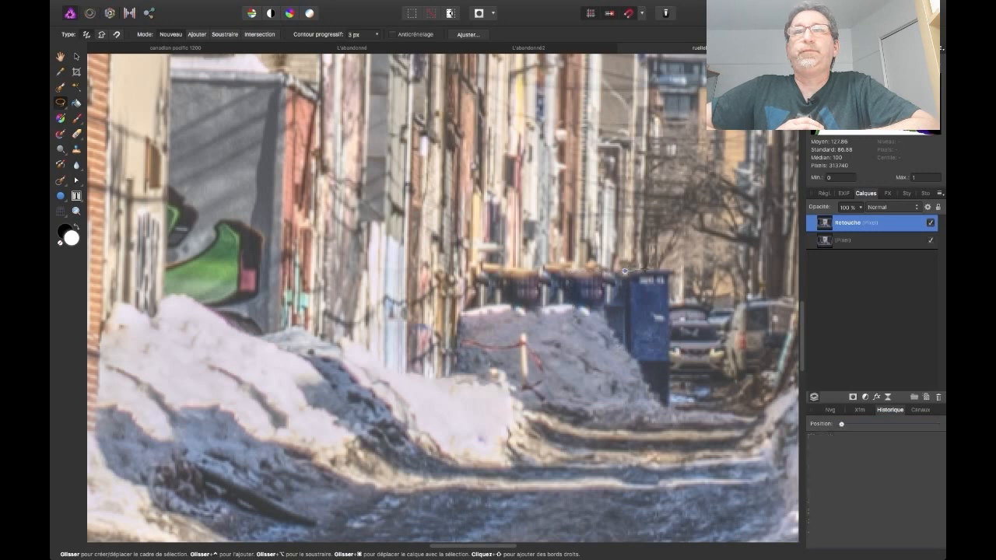
{"action": "left_click", "coordinate": [676, 272]}
{"action": "mouse_move", "coordinate": [669, 405]}
{"action": "left_mouse_down"}
{"action": "mouse_move", "coordinate": [650, 398]}
{"action": "mouse_move", "coordinate": [624, 351]}
{"action": "left_mouse_up"}
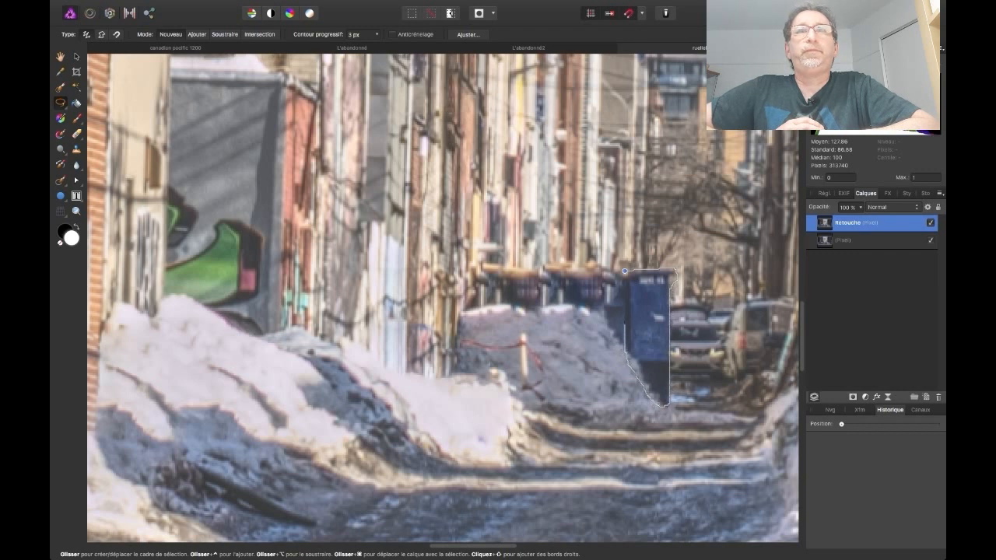
{"action": "left_click", "coordinate": [625, 272]}
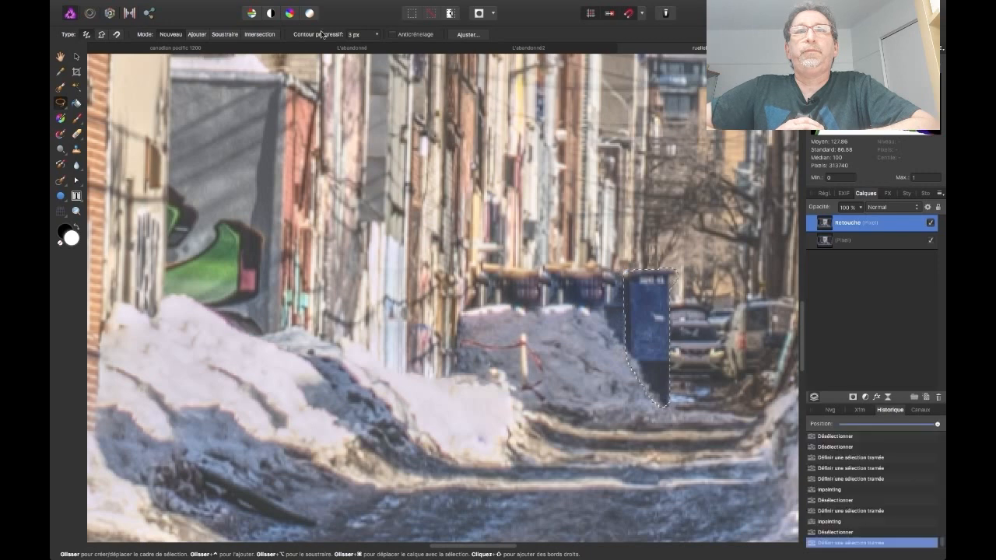
{"action": "left_click", "coordinate": [188, 6]}
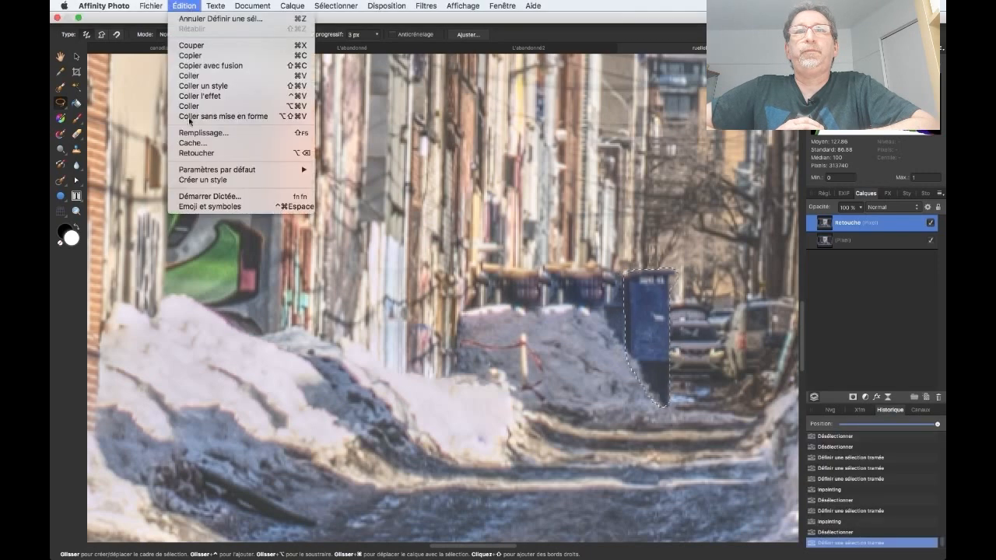
{"action": "left_click", "coordinate": [196, 153]}
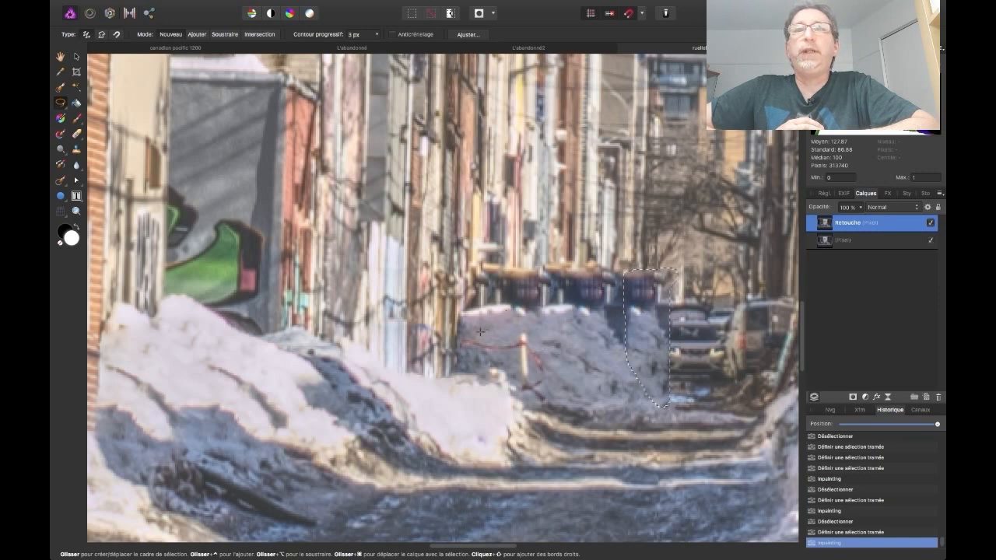
Outline the wooden post and red ribbon on the snowbank before the blue containers, inpaint them and deselect
{"action": "mouse_move", "coordinate": [465, 336]}
{"action": "left_mouse_down"}
{"action": "mouse_move", "coordinate": [523, 330]}
{"action": "mouse_move", "coordinate": [538, 337]}
{"action": "mouse_move", "coordinate": [547, 400]}
{"action": "mouse_move", "coordinate": [531, 405]}
{"action": "mouse_move", "coordinate": [510, 361]}
{"action": "mouse_move", "coordinate": [465, 338]}
{"action": "left_mouse_up"}
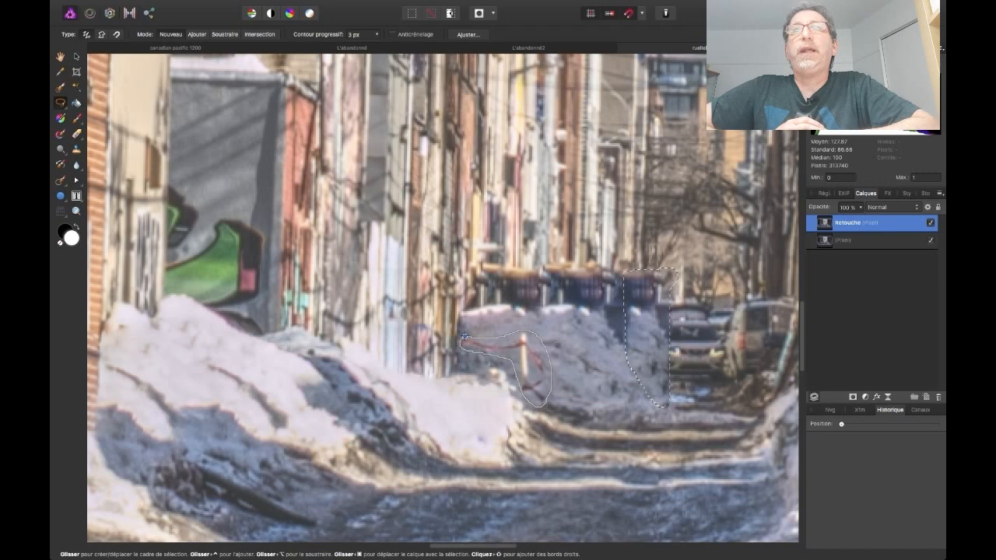
{"action": "left_click", "coordinate": [183, 6]}
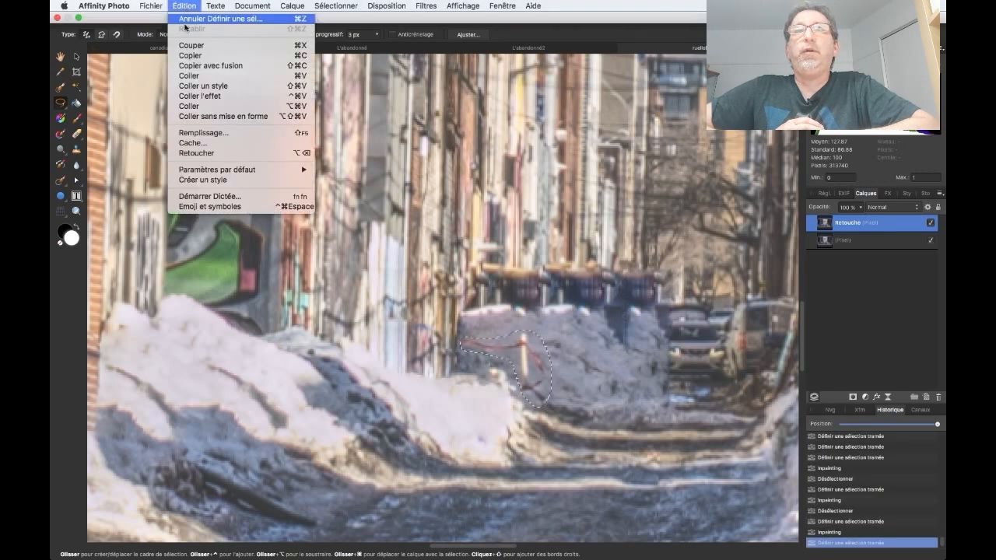
{"action": "left_click", "coordinate": [196, 153]}
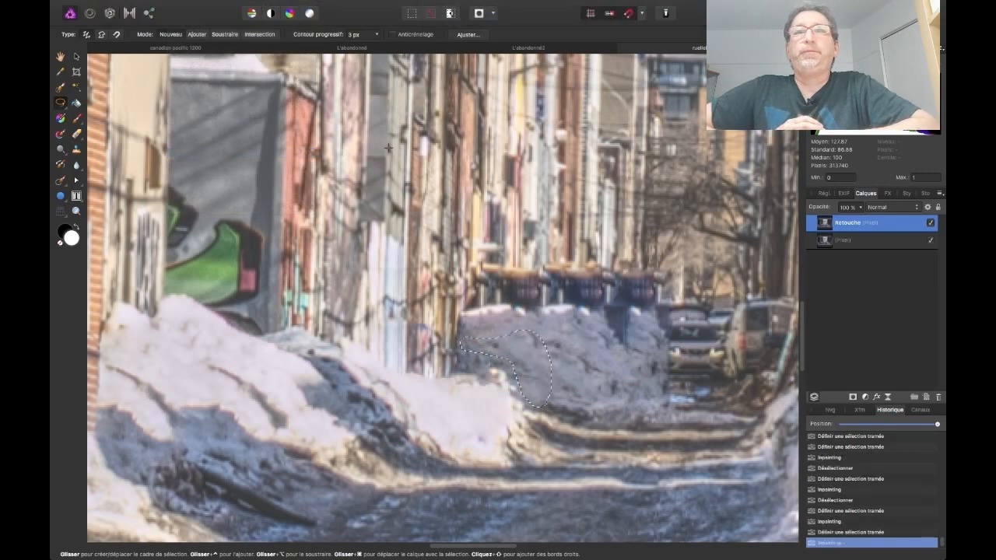
{"action": "key", "text": "super+d"}
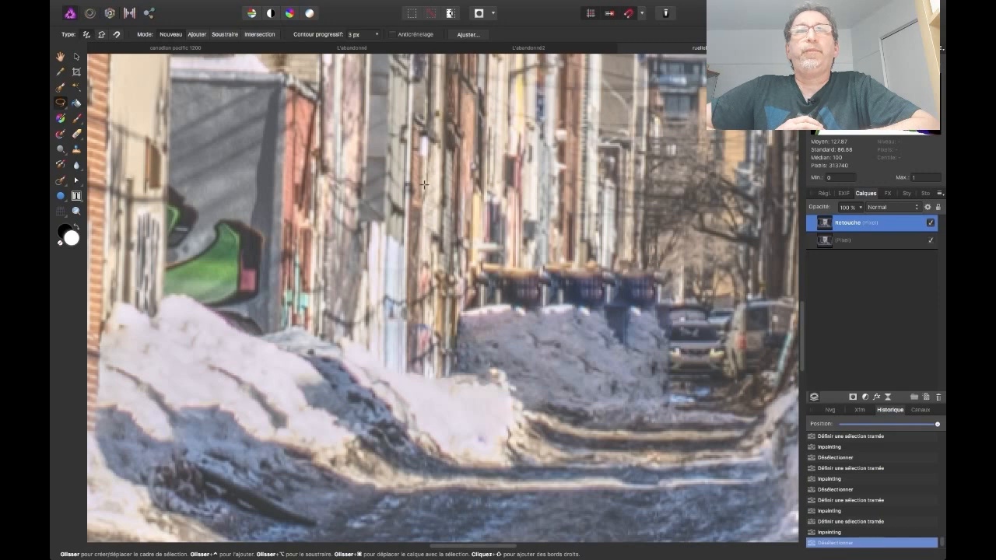
Fit the whole photo in view and toggle the Retouche layer's visibility to compare before and after, leaving it visible
{"action": "key", "text": "super+0"}
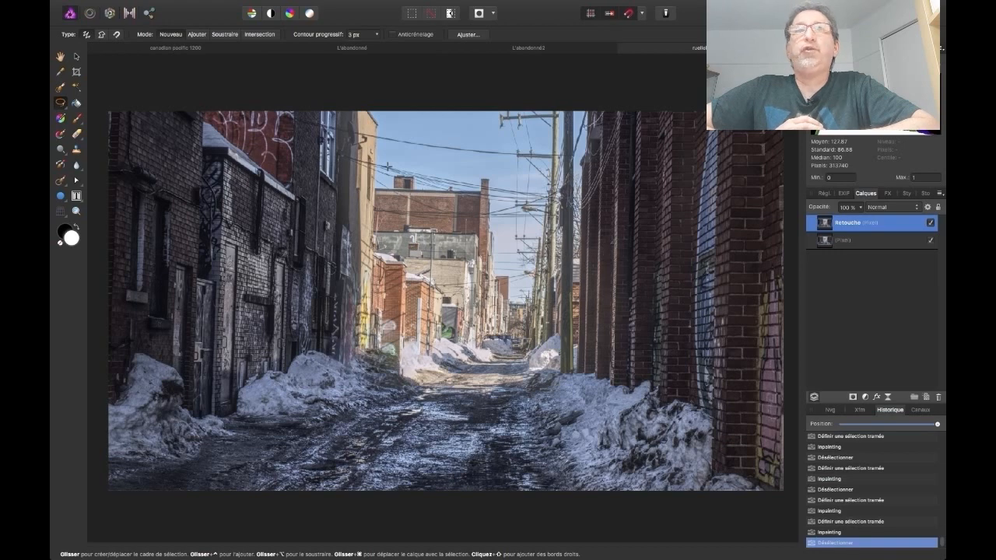
{"action": "left_click", "coordinate": [931, 224]}
{"action": "left_click", "coordinate": [931, 223]}
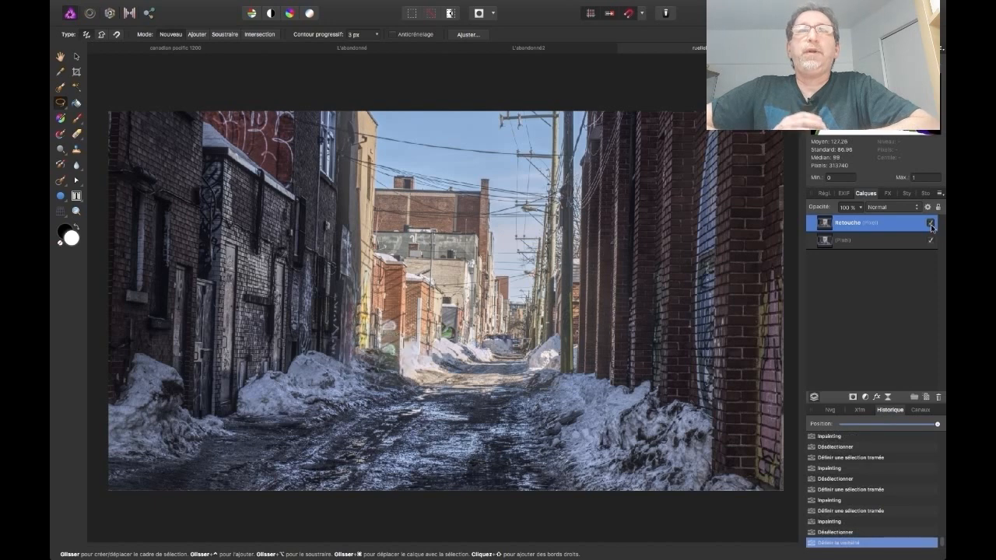
{"action": "left_click", "coordinate": [931, 223]}
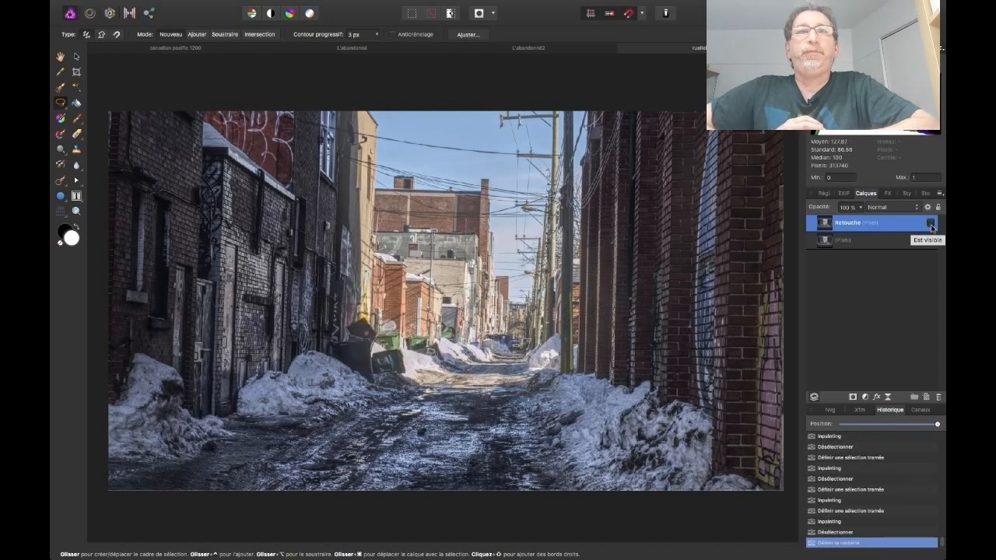
{"action": "left_click", "coordinate": [931, 223]}
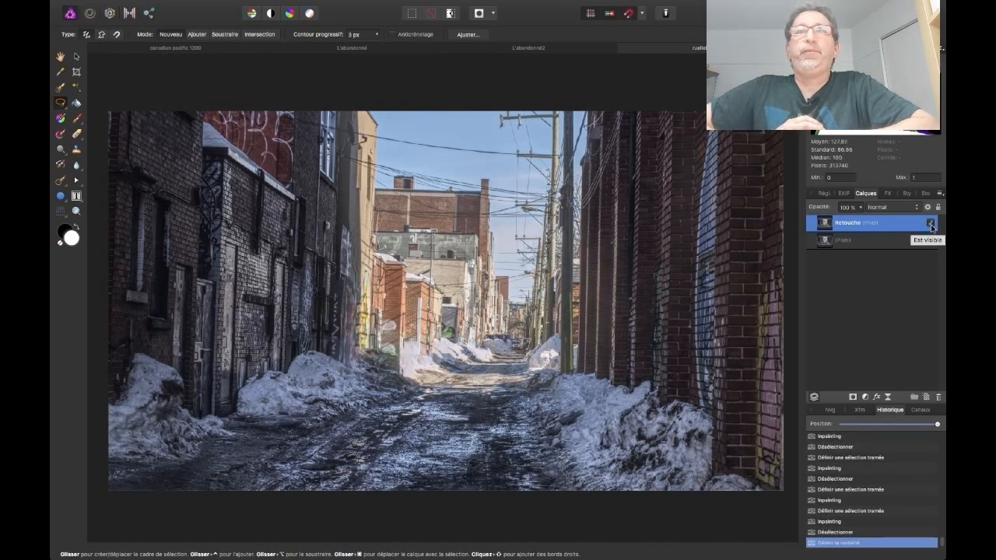